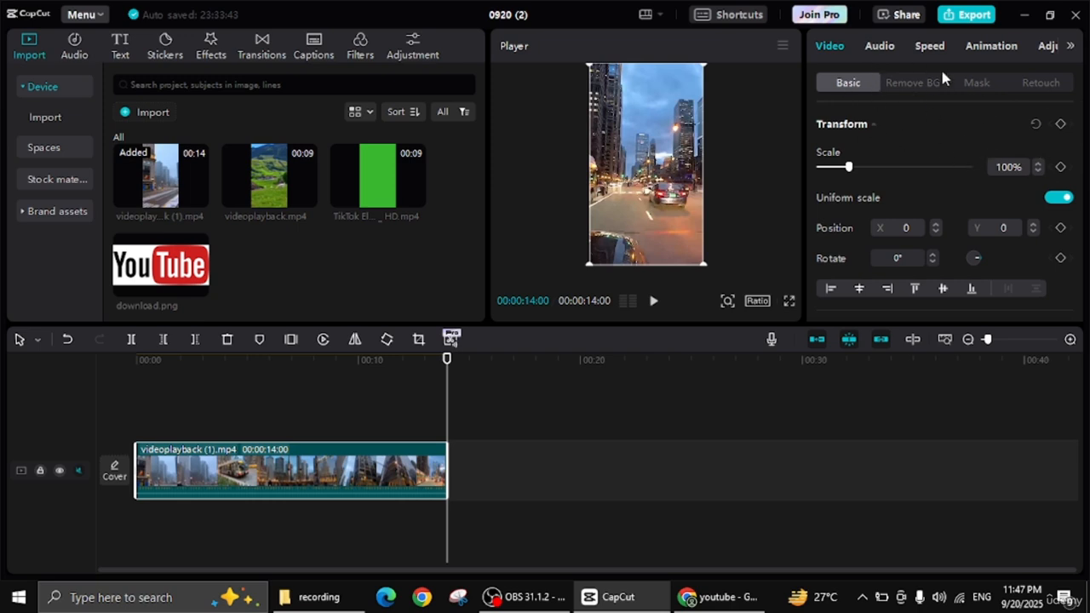
Step: Review the selected clip's audio, animation and adjustment settings
left_click(881, 46)
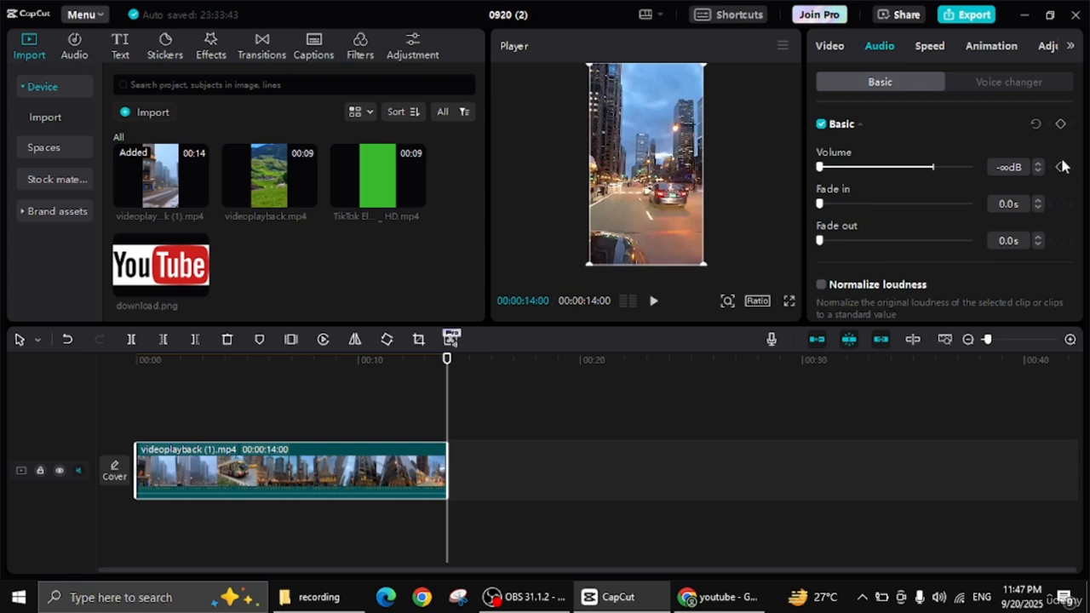
left_click(979, 49)
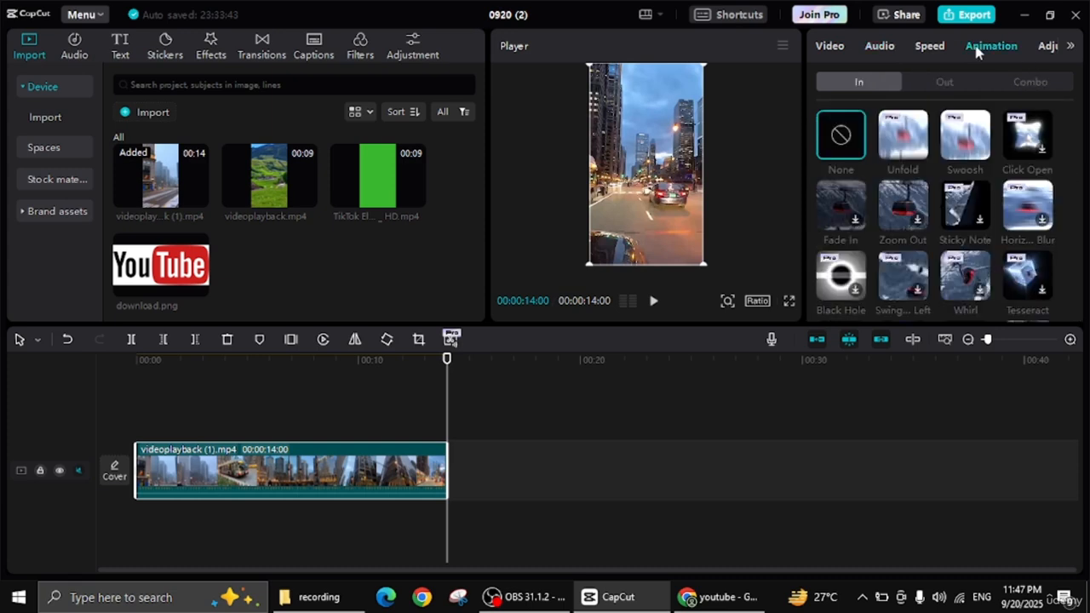
left_click(1065, 48)
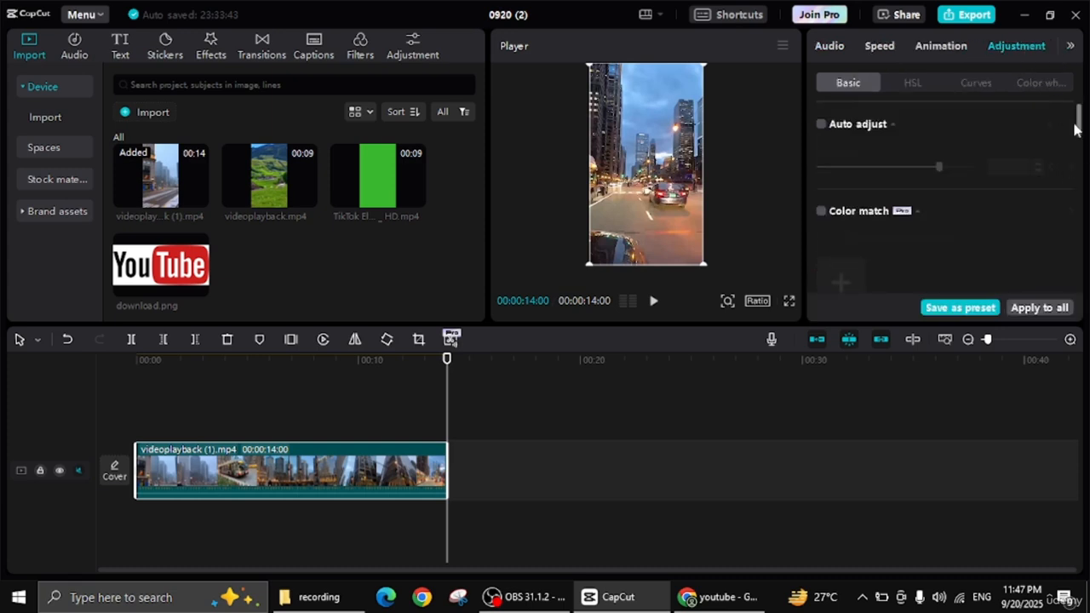
left_click_drag(1078, 128, 1087, 189)
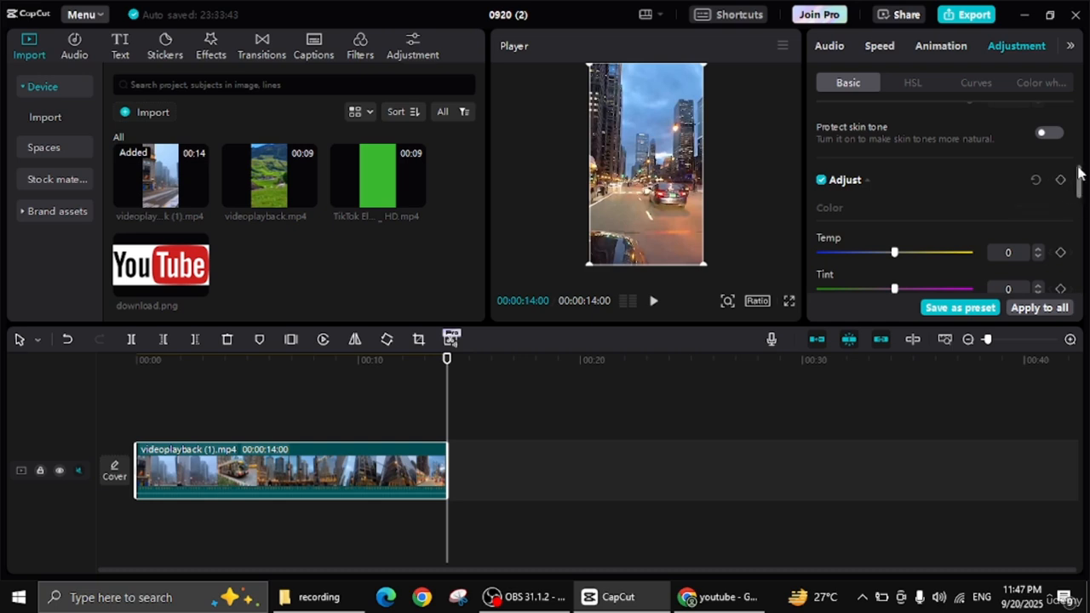
scroll(1080, 174, "down", 1)
left_click_drag(1082, 204, 1075, 92)
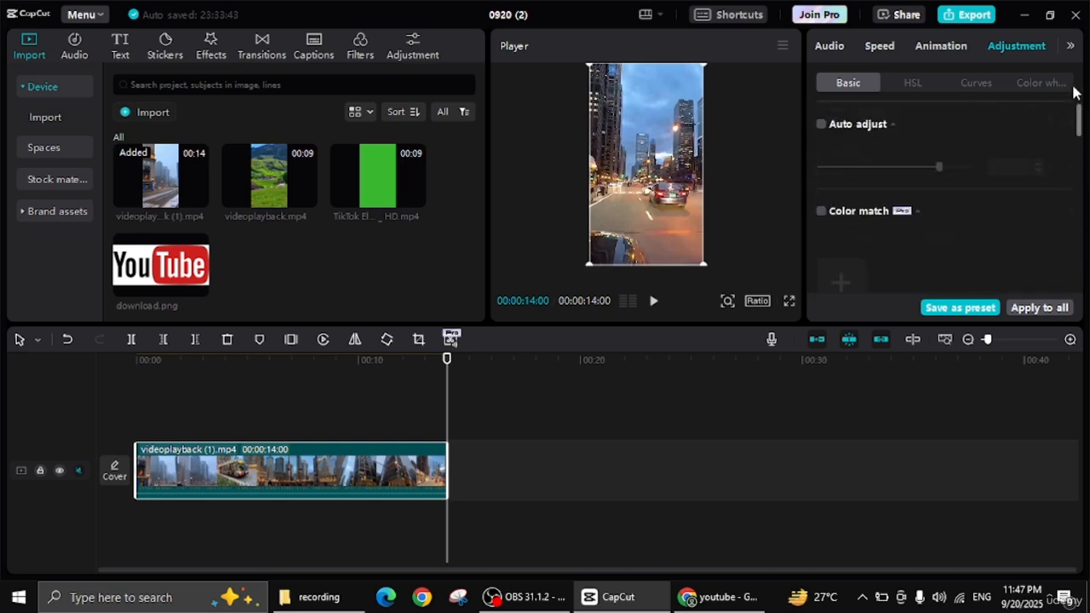
left_click(839, 44)
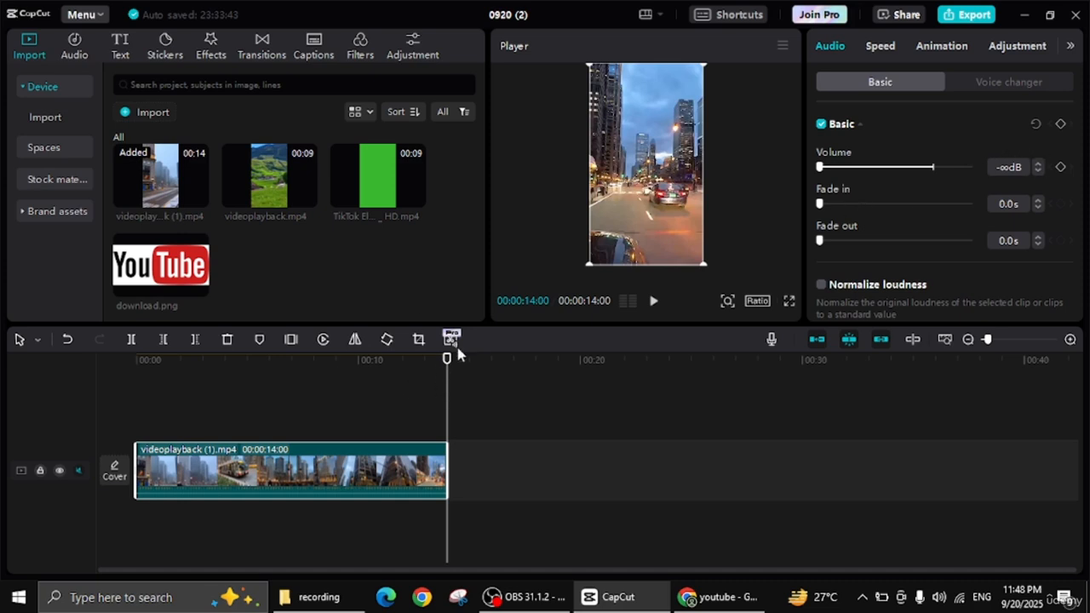
Step: Add a Transform keyframe at the very start of the videoplayback (1).mp4 clip
left_click_drag(446, 360, 271, 360)
left_click(245, 399)
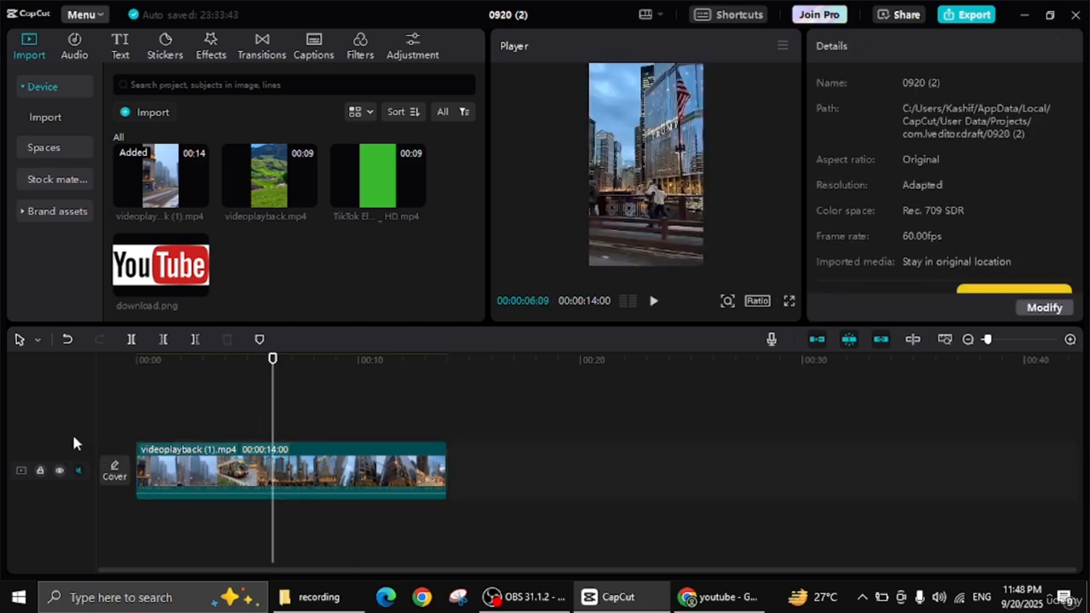
left_click(137, 367)
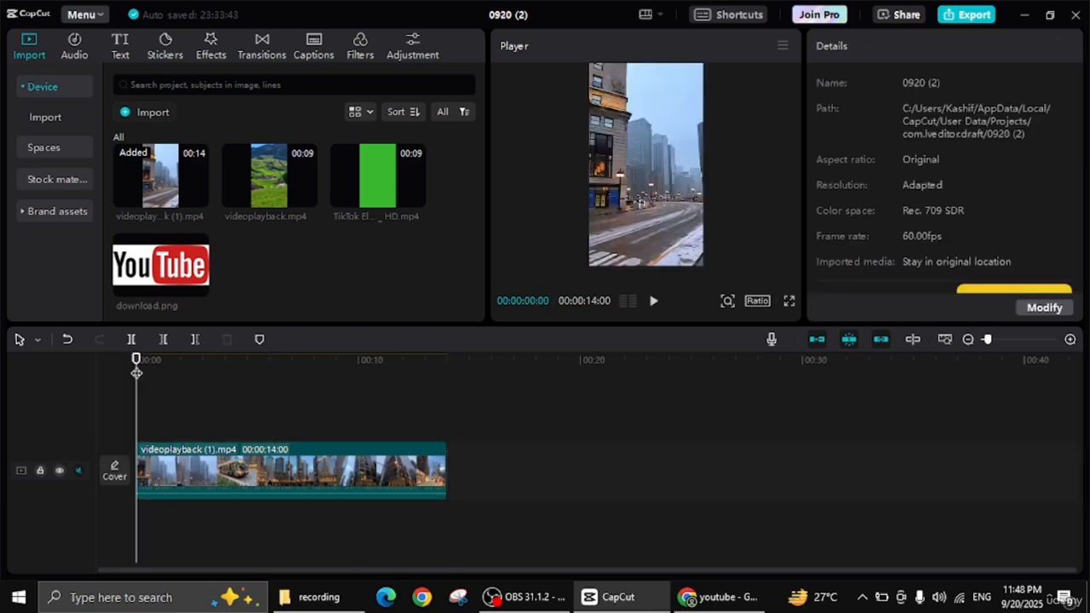
left_click(355, 481)
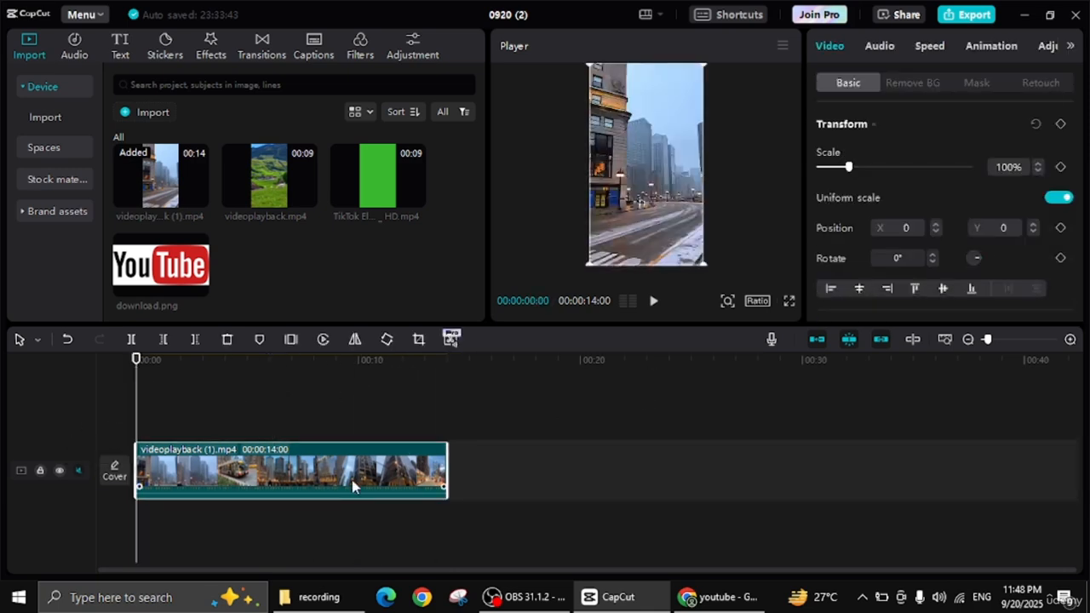
left_click(1061, 124)
left_click(1061, 124)
left_click(1061, 124)
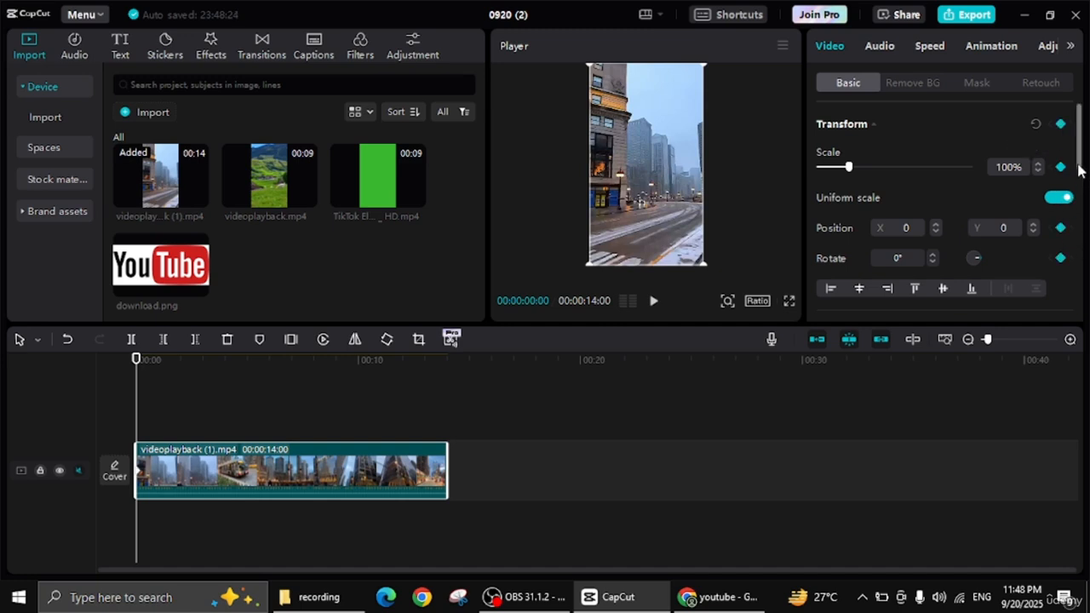
Step: Add a second Transform keyframe to the clip at 00:00:01:11
left_click_drag(1079, 165, 1082, 135)
mouse_move(136, 359)
left_mouse_down()
mouse_move(159, 359)
mouse_move(134, 361)
left_mouse_up()
left_click_drag(139, 362, 164, 358)
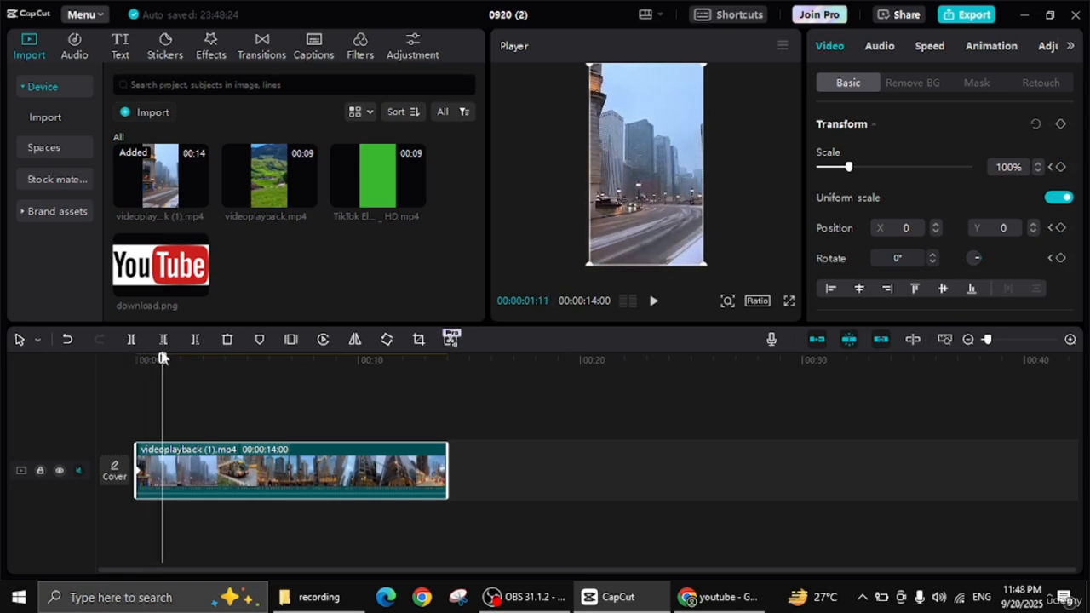
left_click(1062, 125)
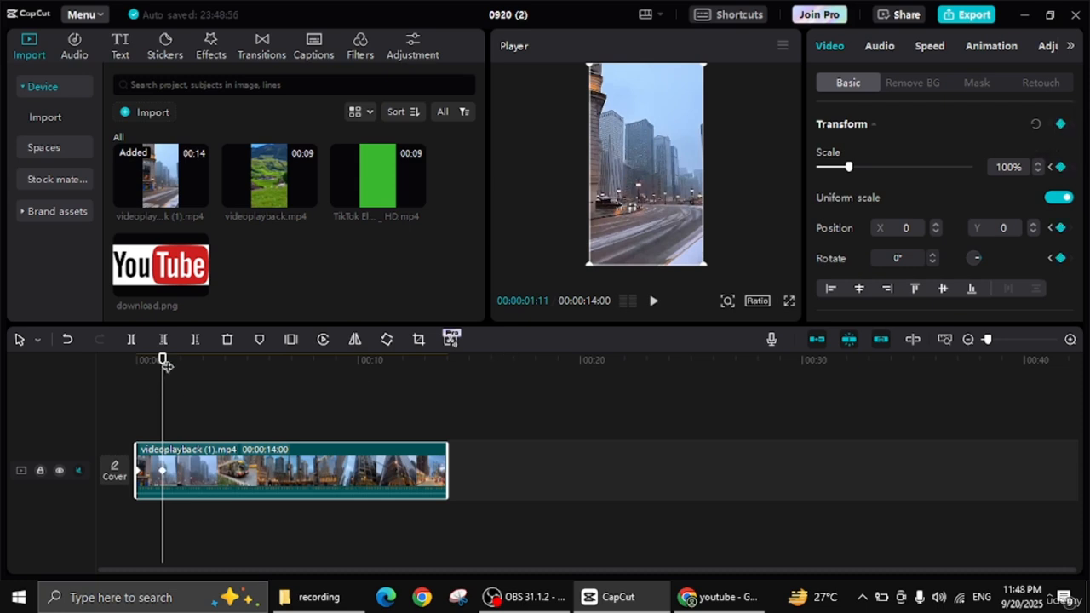
Step: Add a third Transform keyframe to the clip at 00:00:02:42
left_click_drag(165, 362, 196, 364)
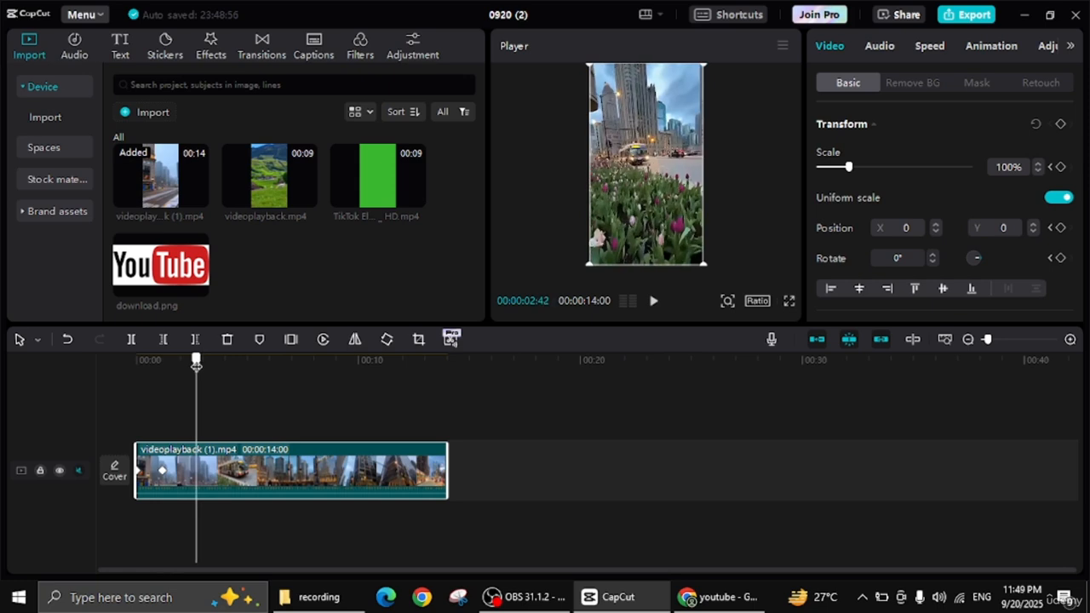
left_click(1061, 125)
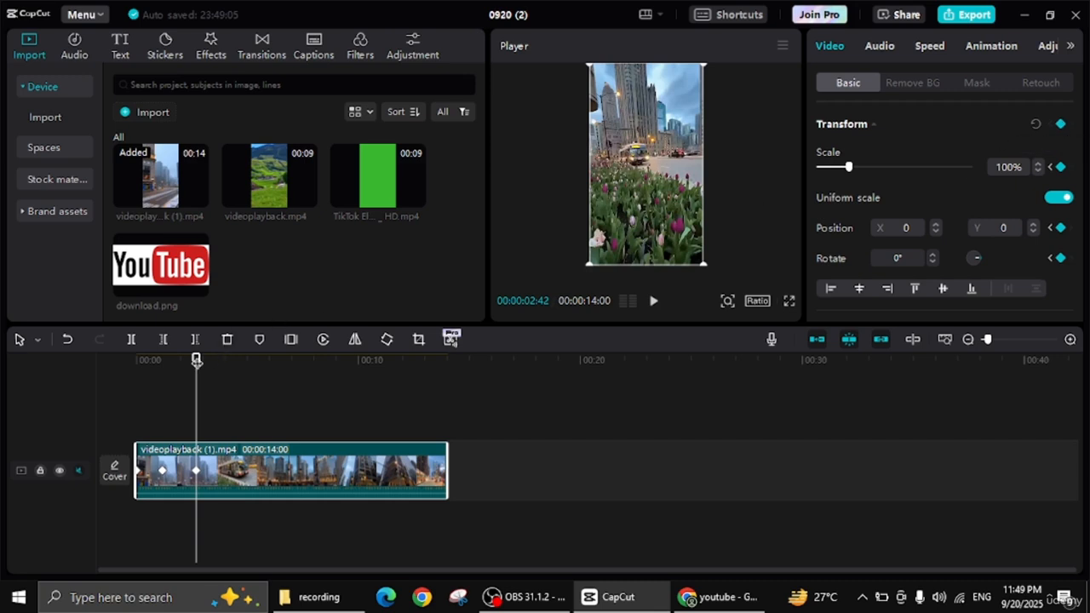
Step: Set the clip's scale to 349% at the second keyframe
left_click_drag(197, 361, 119, 389)
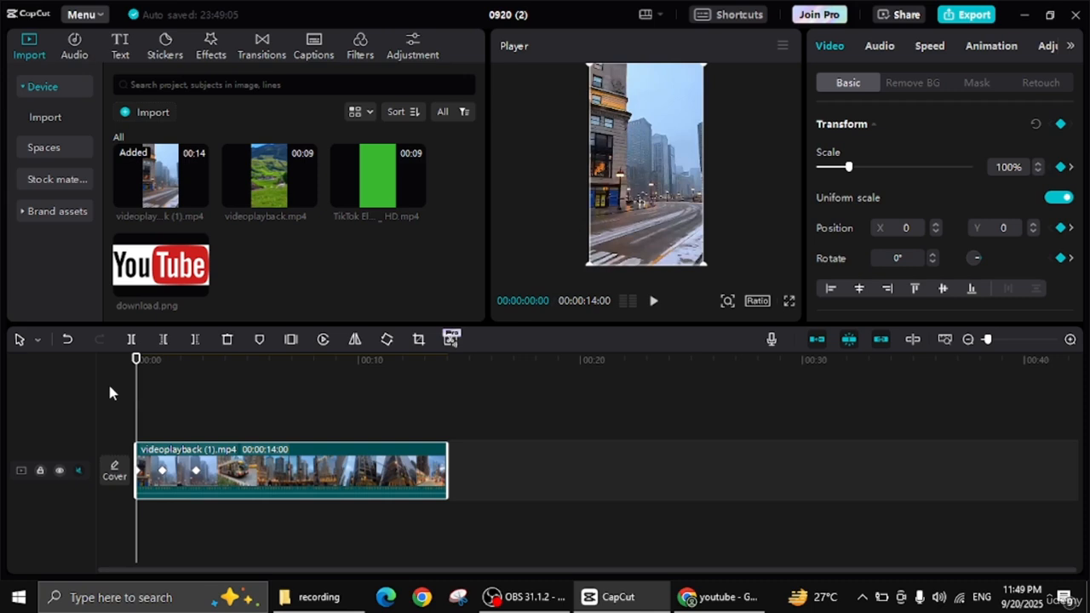
left_click(162, 472)
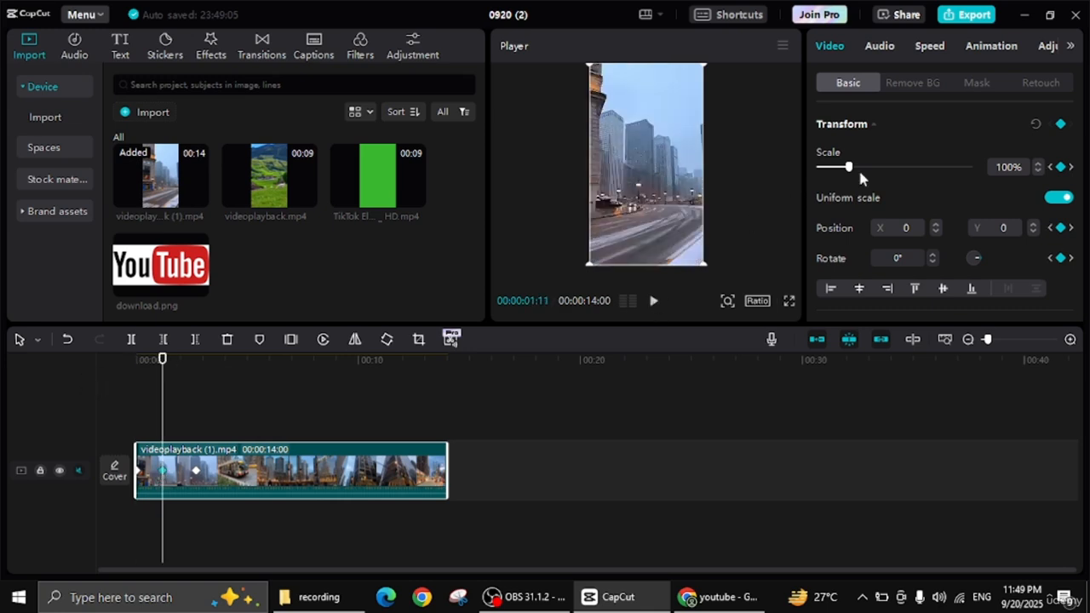
left_click_drag(849, 167, 920, 177)
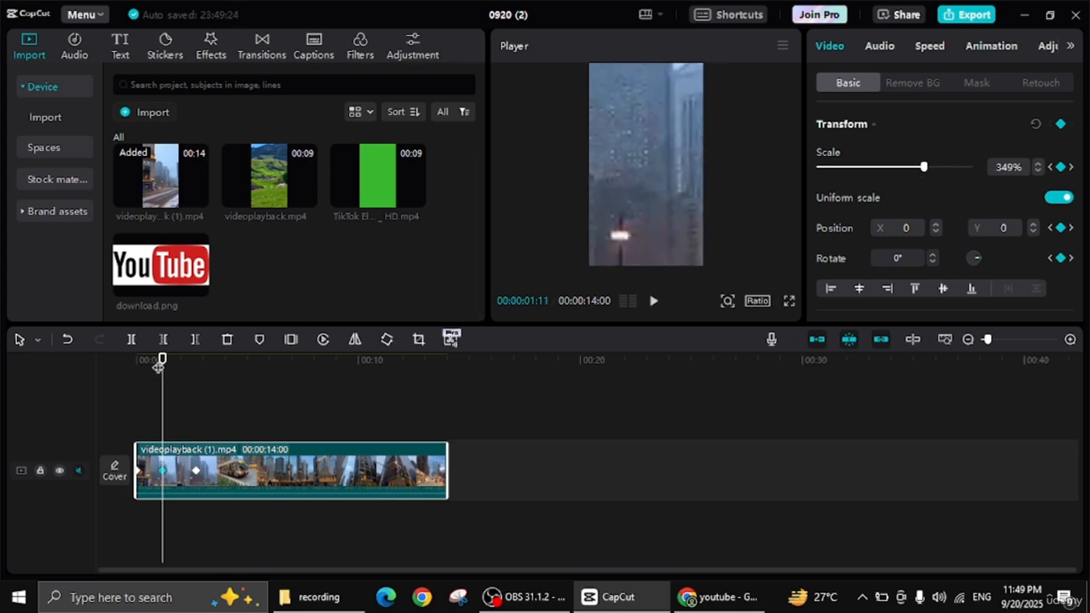
Step: Play the clip from the beginning to check the zoom animation across the three keyframes
left_click_drag(161, 360, 2, 360)
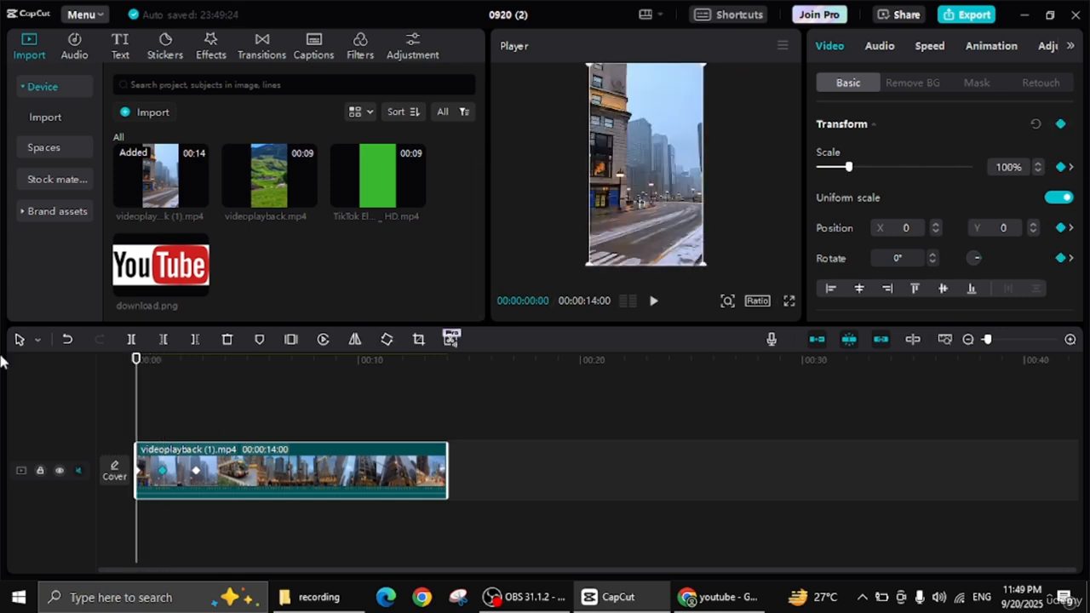
key("space")
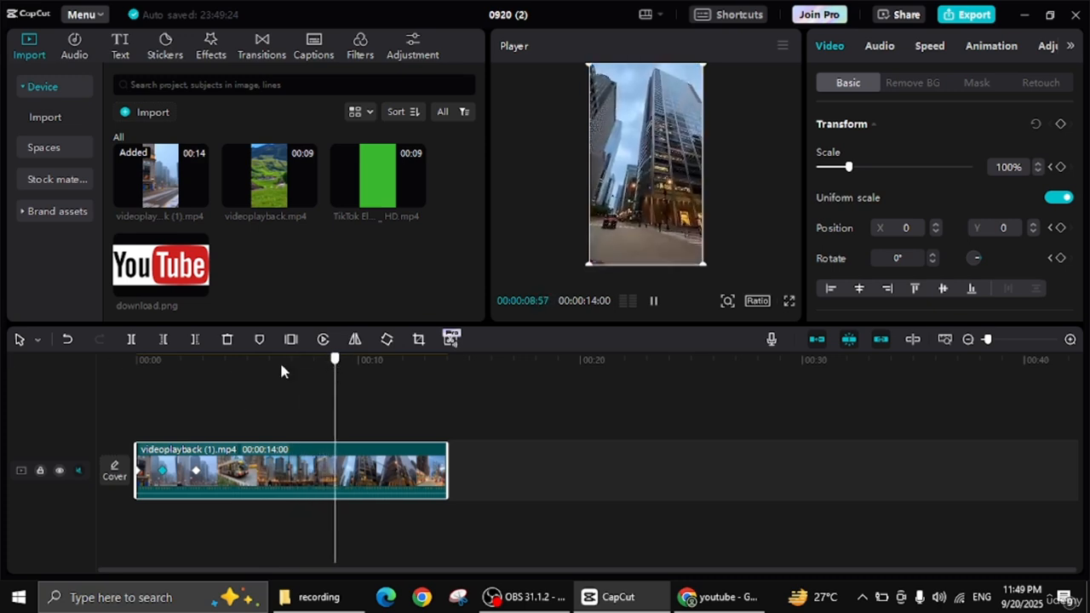
left_click_drag(281, 365, 42, 359)
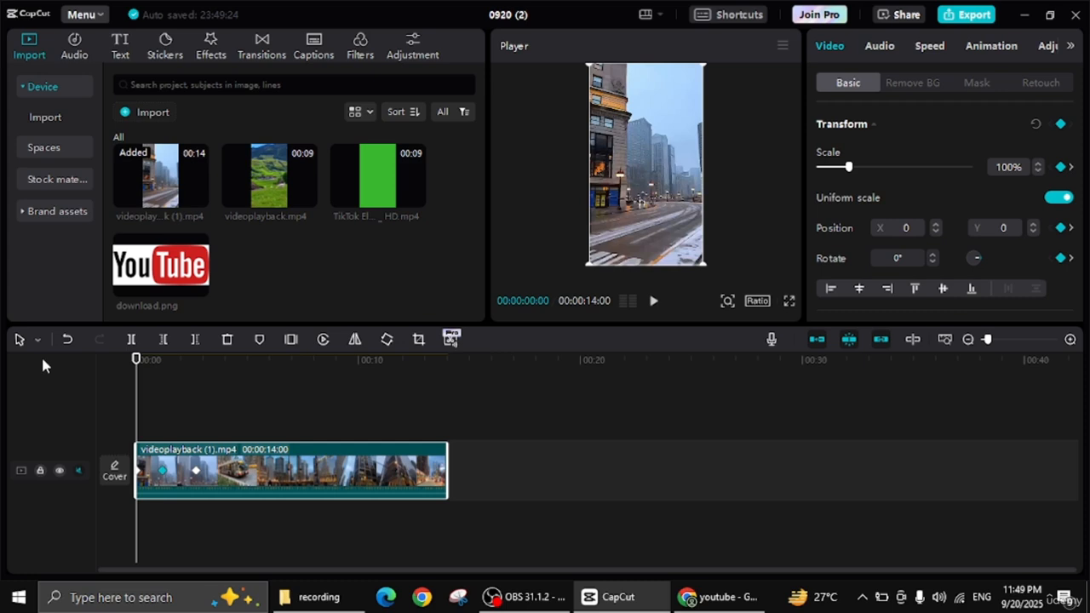
key("space")
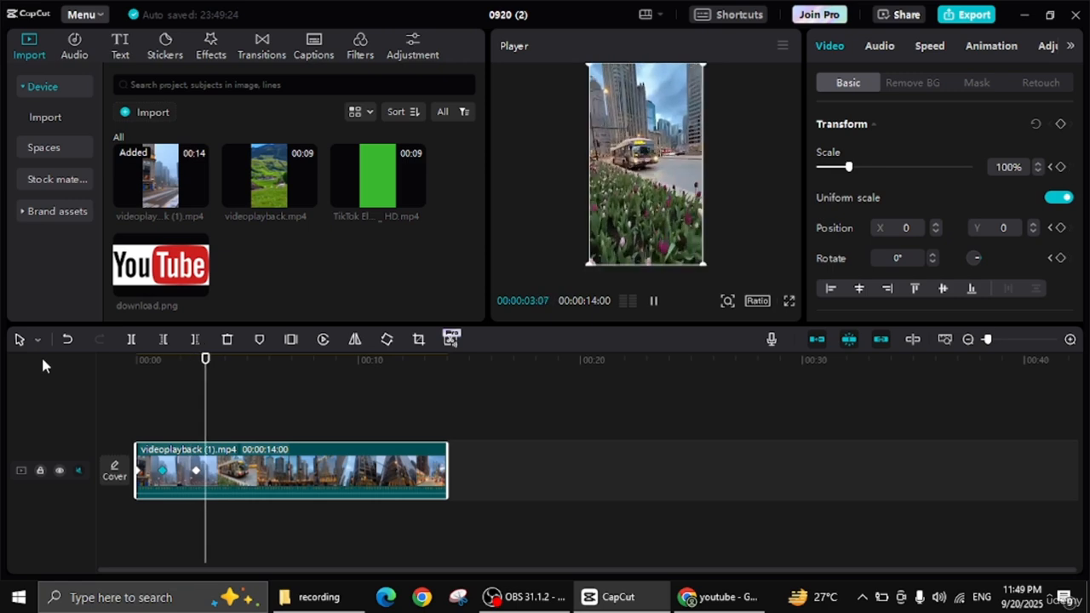
key("space")
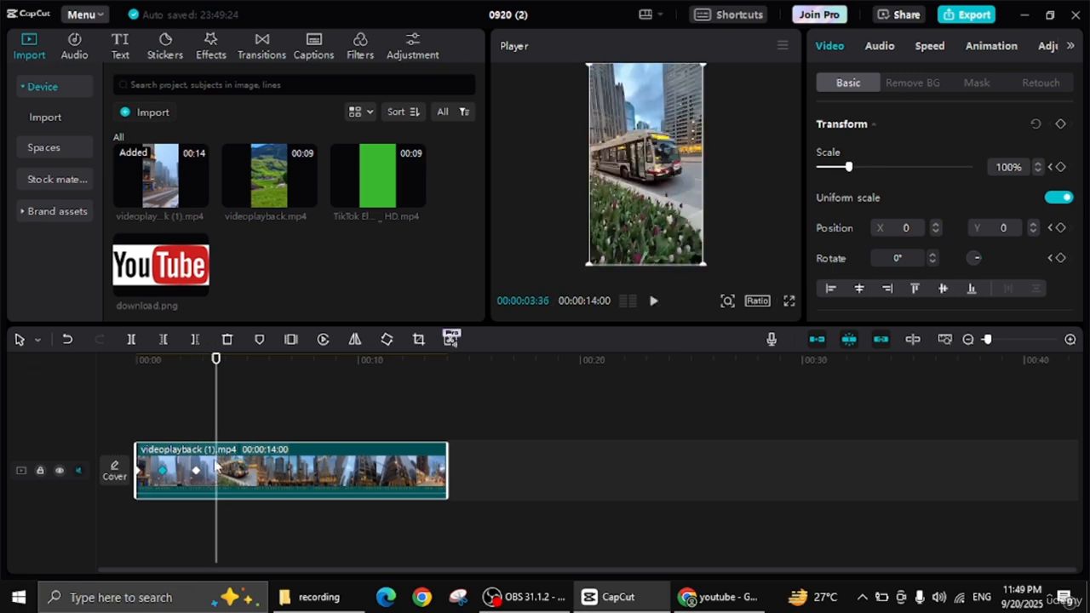
Step: Delete the third keyframe at 00:00:02:42 from the clip
left_click(194, 471)
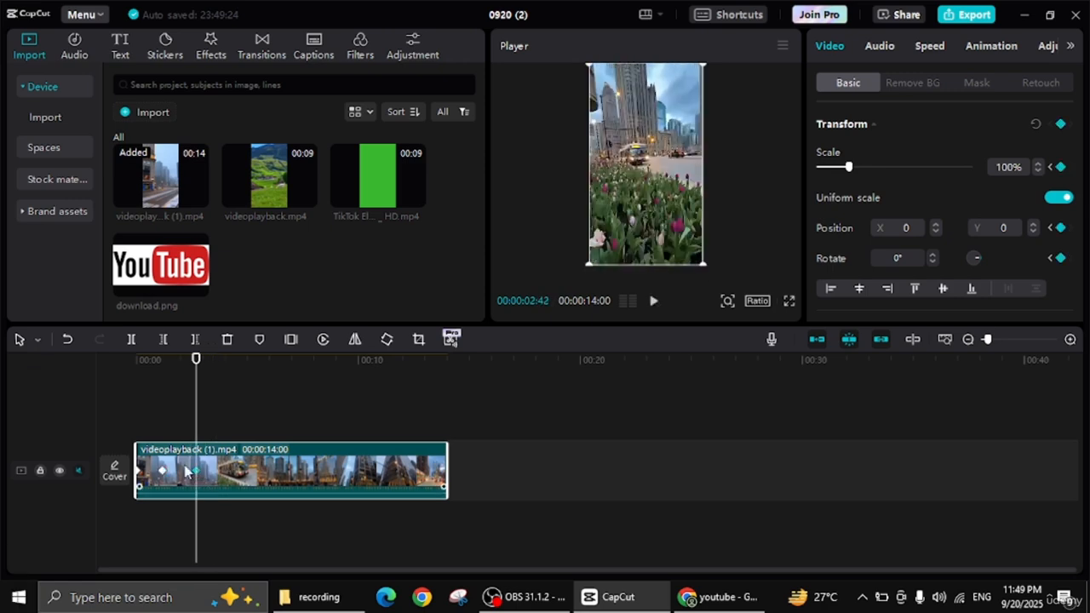
right_click(201, 480)
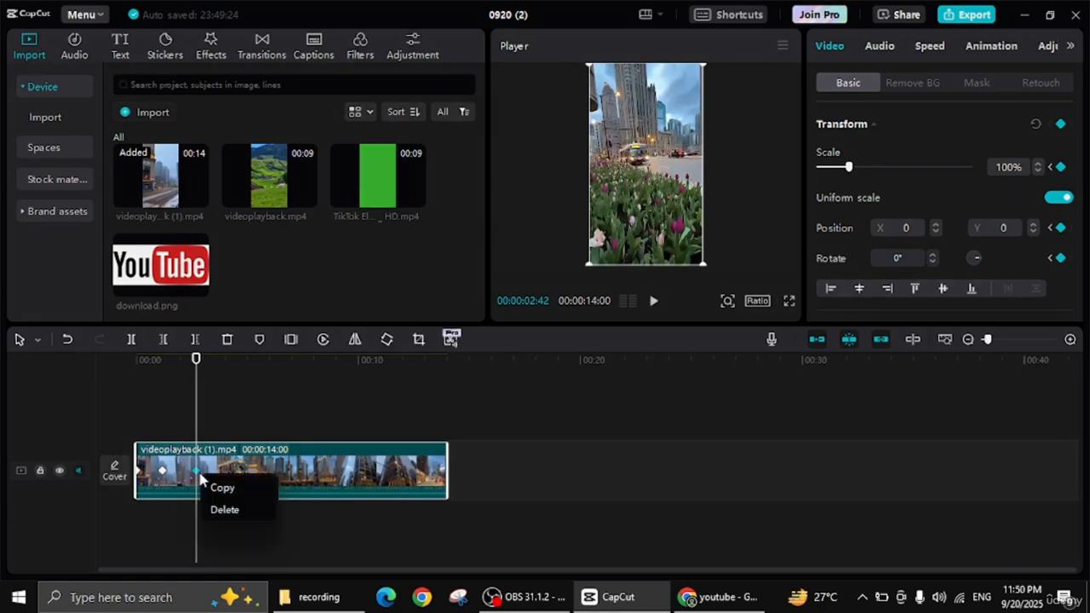
left_click(209, 513)
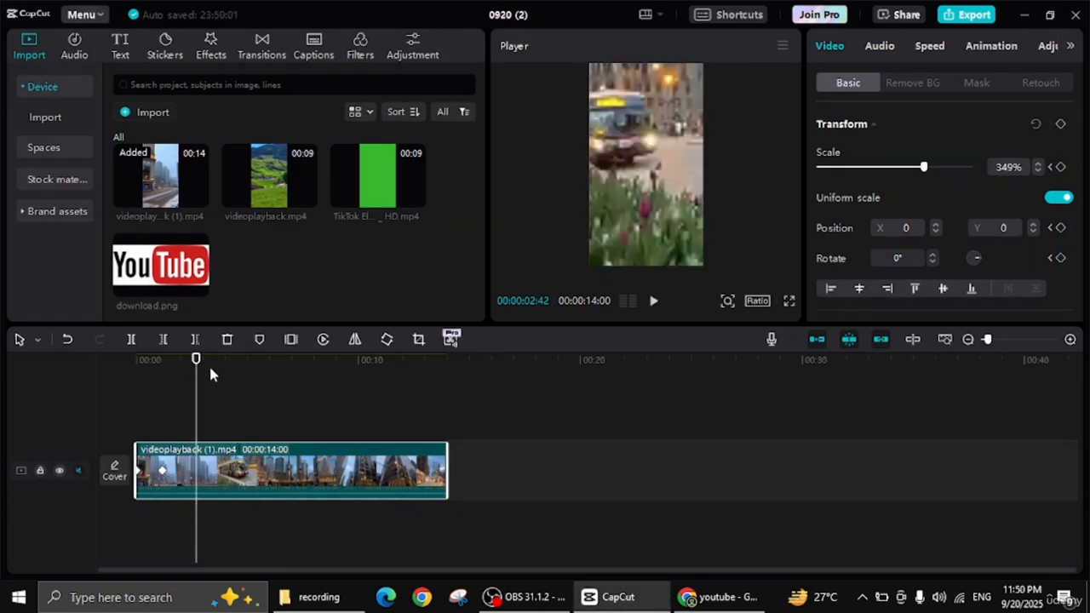
Step: Play the clip from the start to check the zoom with only two keyframes
left_click_drag(197, 361, 71, 368)
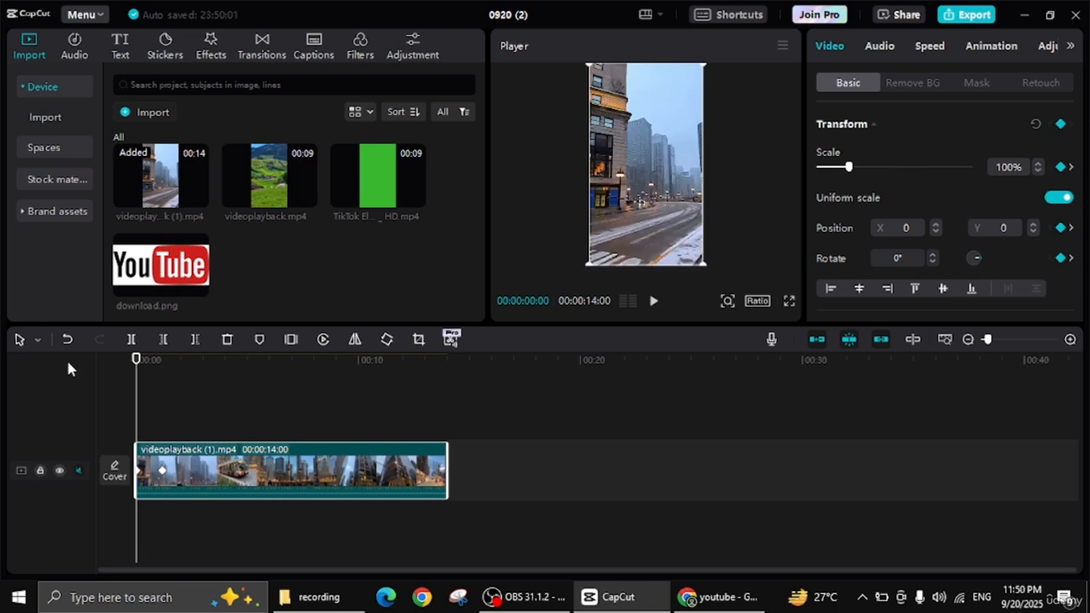
key("space")
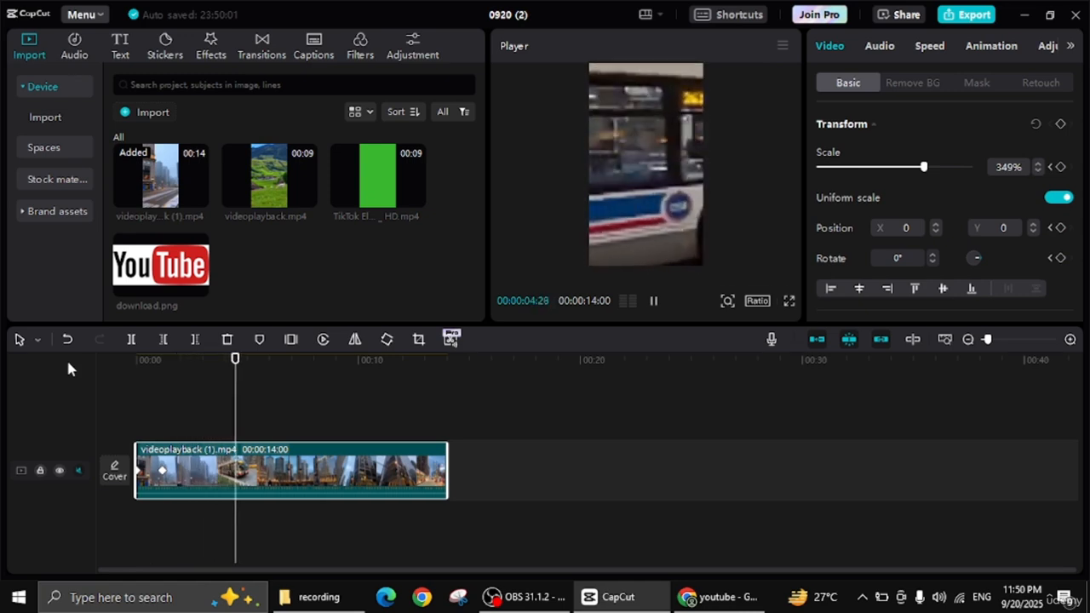
key("space")
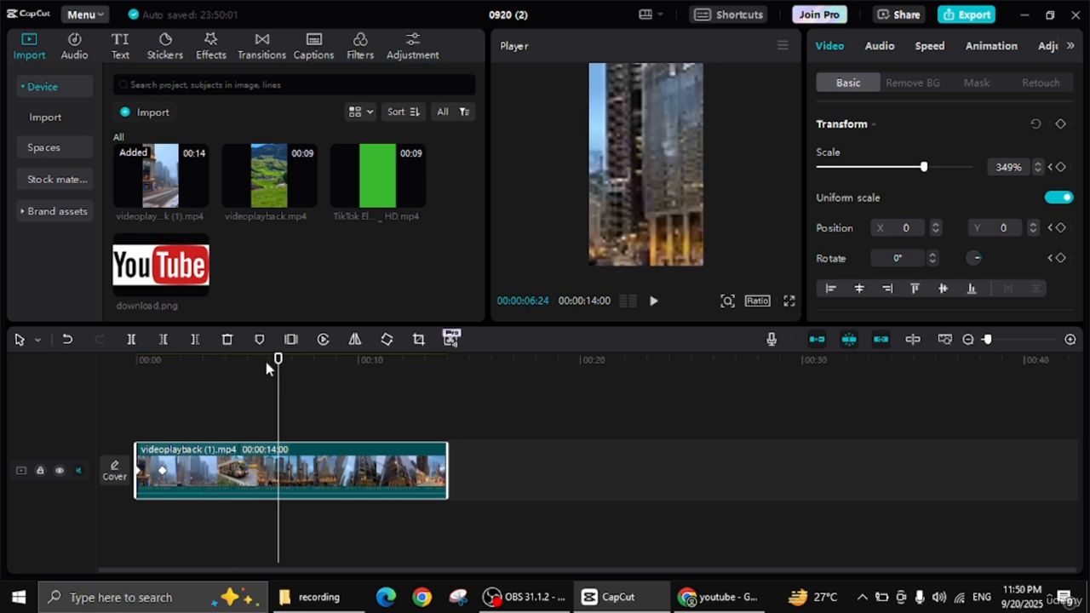
Step: Add a new Transform keyframe after the second one, at 00:00:02:40
left_click_drag(278, 360, 195, 359)
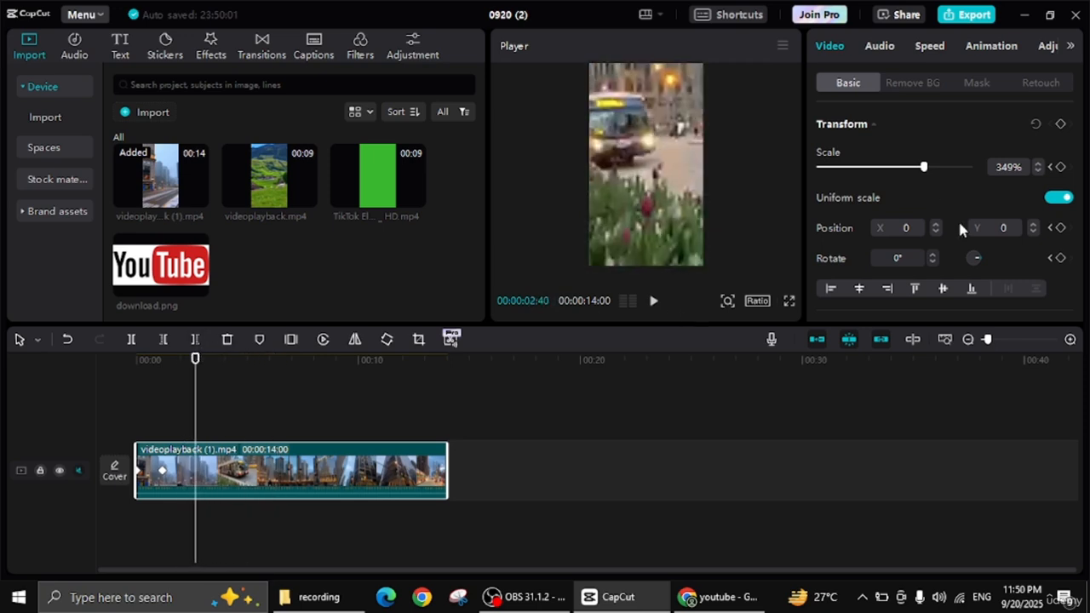
left_click(1058, 125)
Step: Preview the clip from the start with the newly added third keyframe
left_click_drag(198, 370, 75, 378)
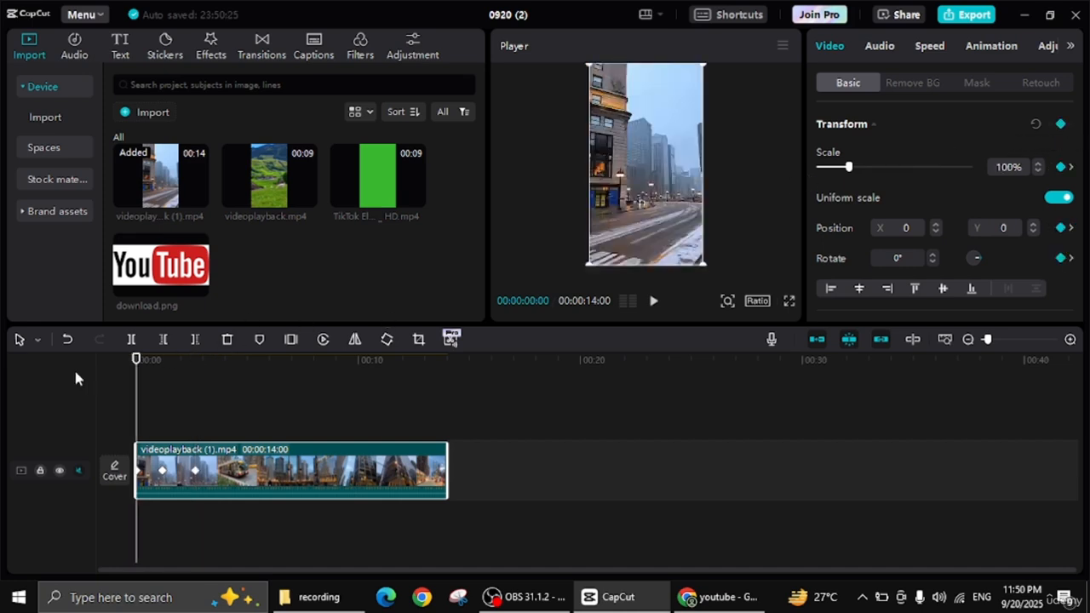
key("space")
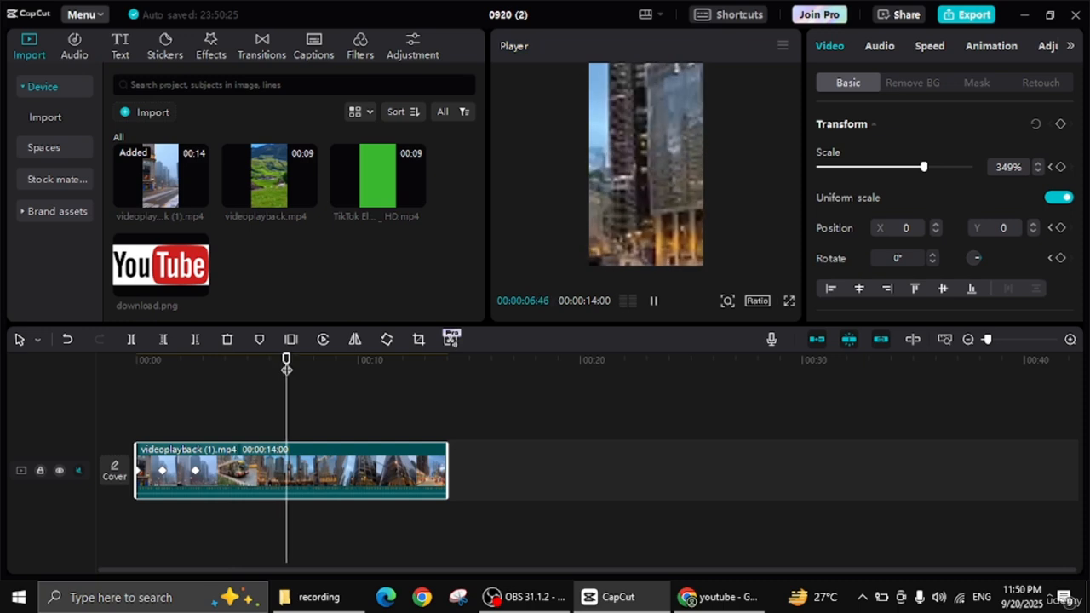
left_click(286, 358)
Step: Set the clip's scale to 107% at the third keyframe, at 00:00:02:40
left_click_drag(286, 359, 195, 382)
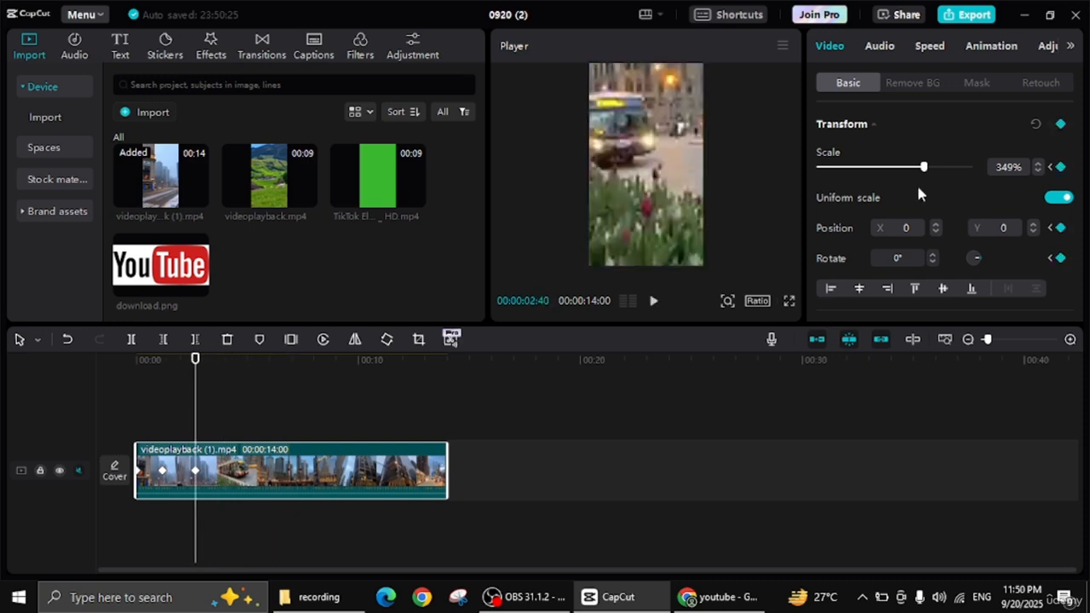
left_click_drag(907, 172, 853, 196)
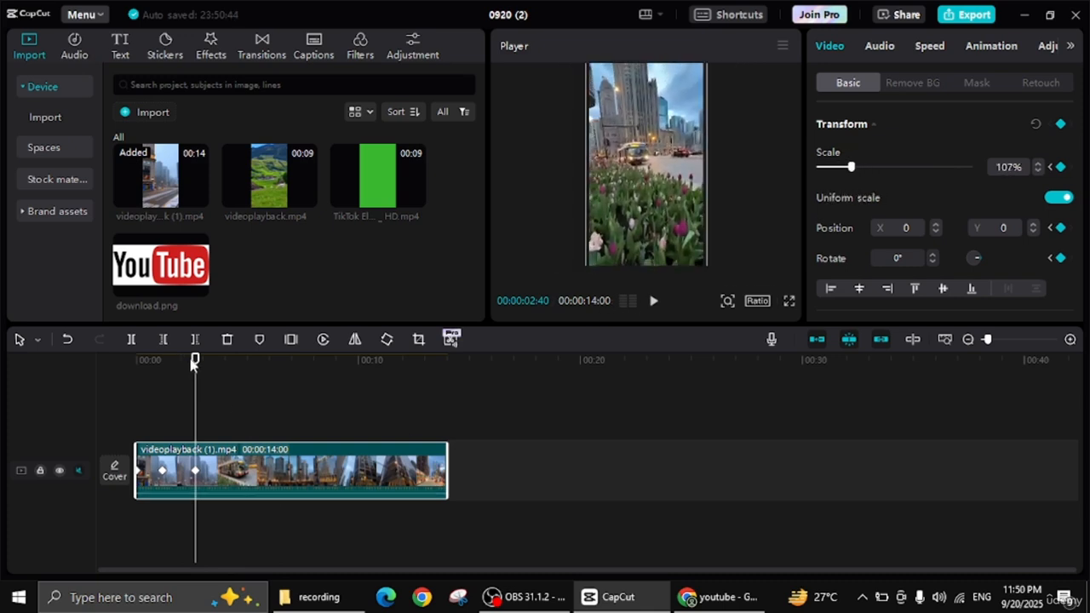
Step: Play the clip from the beginning to check the zoom-in and zoom-out animation
left_click_drag(194, 363, 86, 369)
key("space")
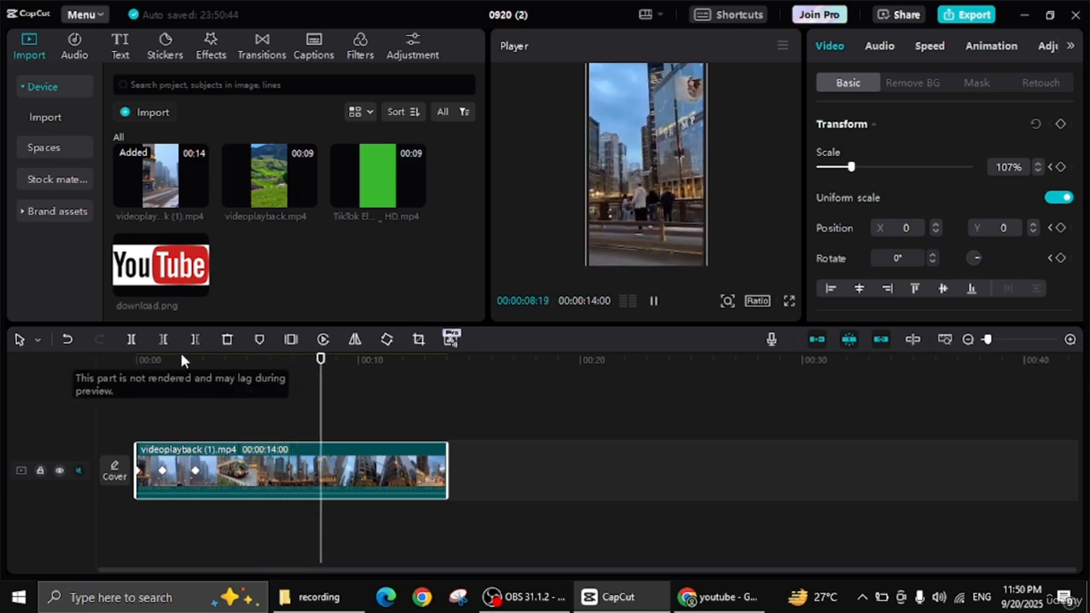
key("space")
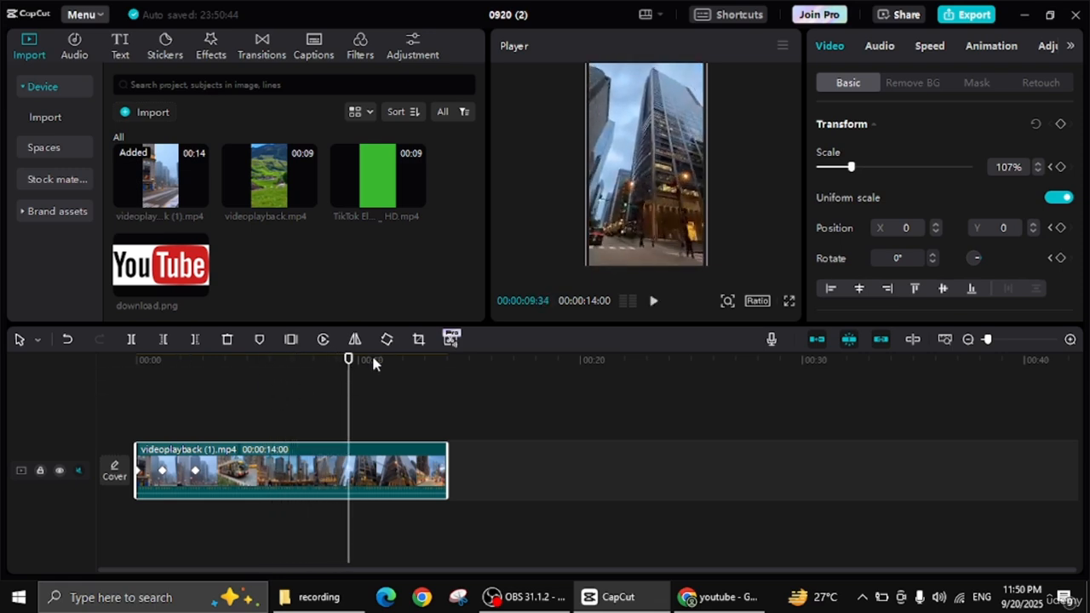
Step: Return to the start of the clip, then select and copy its second keyframe, at 00:00:01:15
left_click_drag(348, 361, 135, 357)
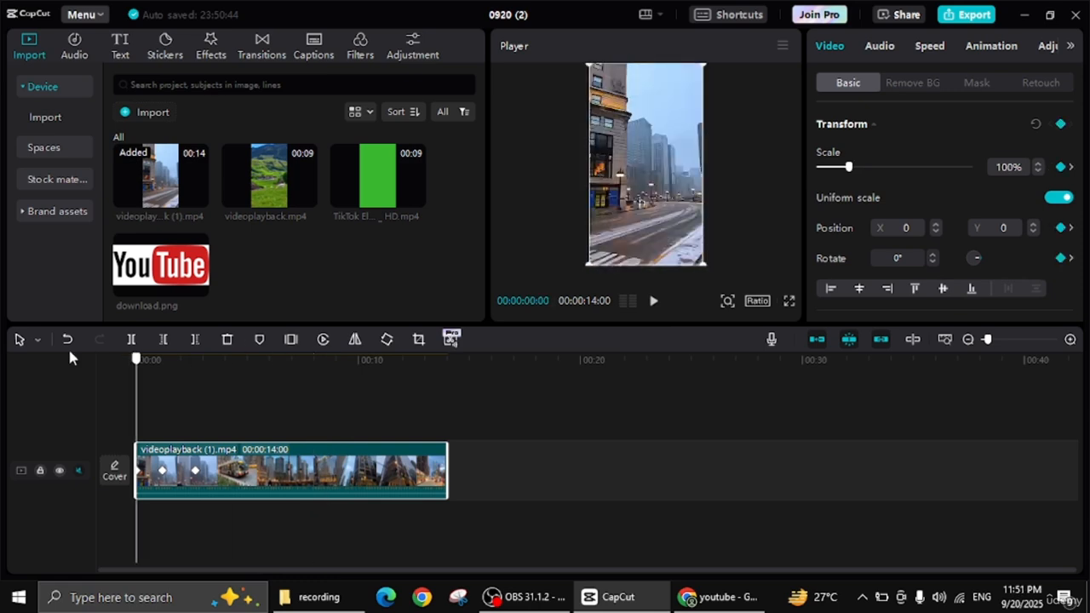
right_click(163, 474)
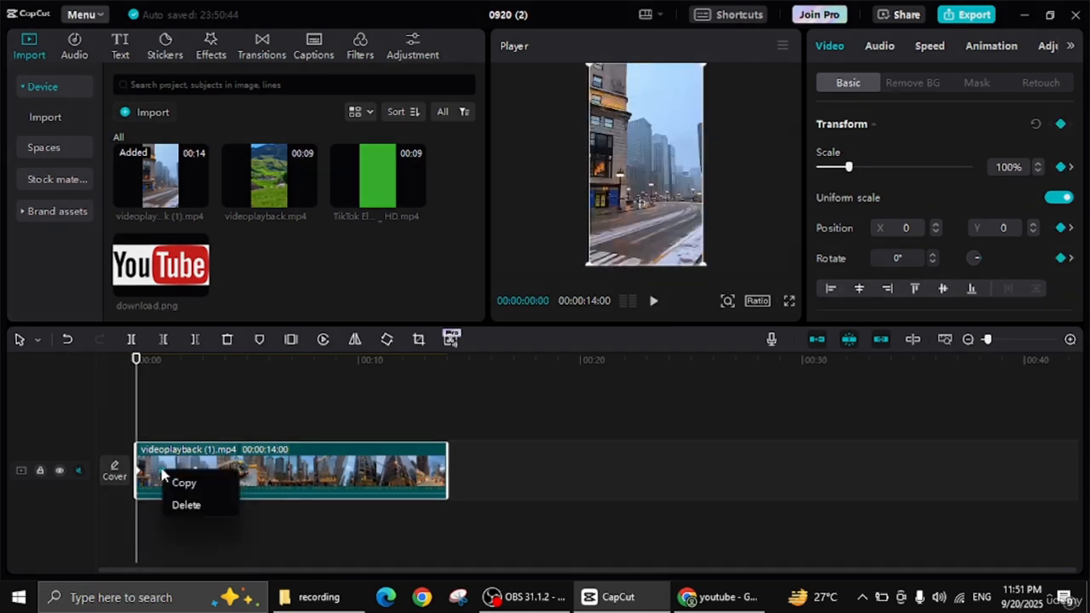
left_click(142, 471)
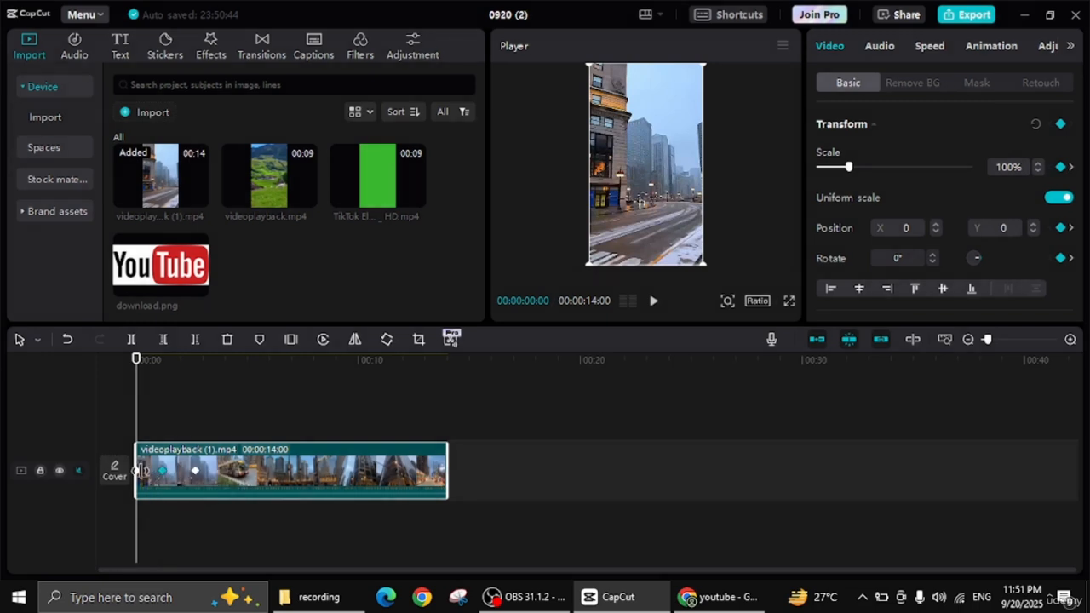
left_click(162, 467)
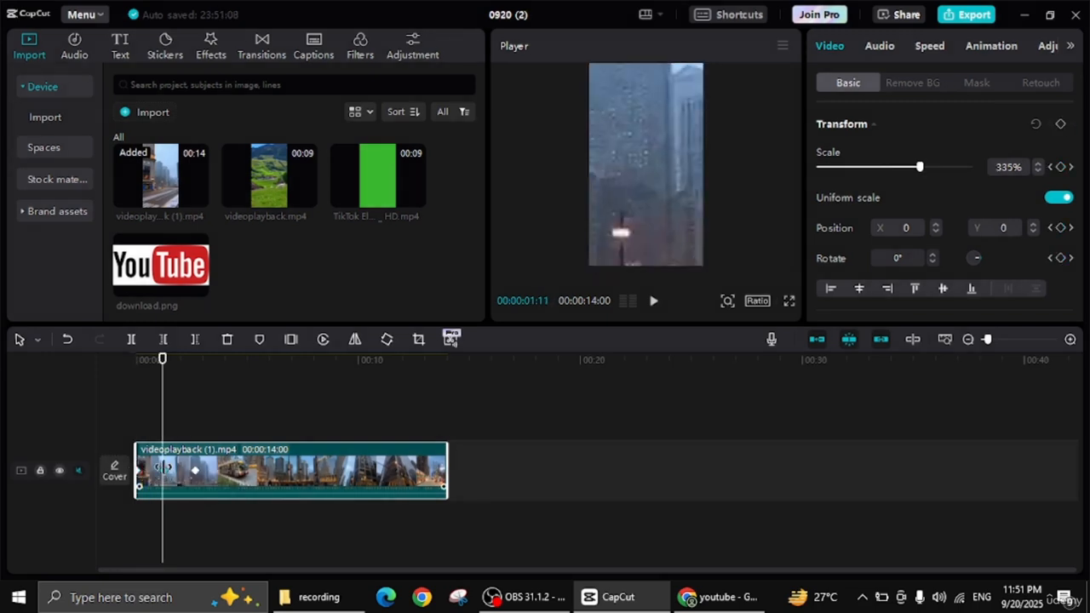
left_click(165, 472)
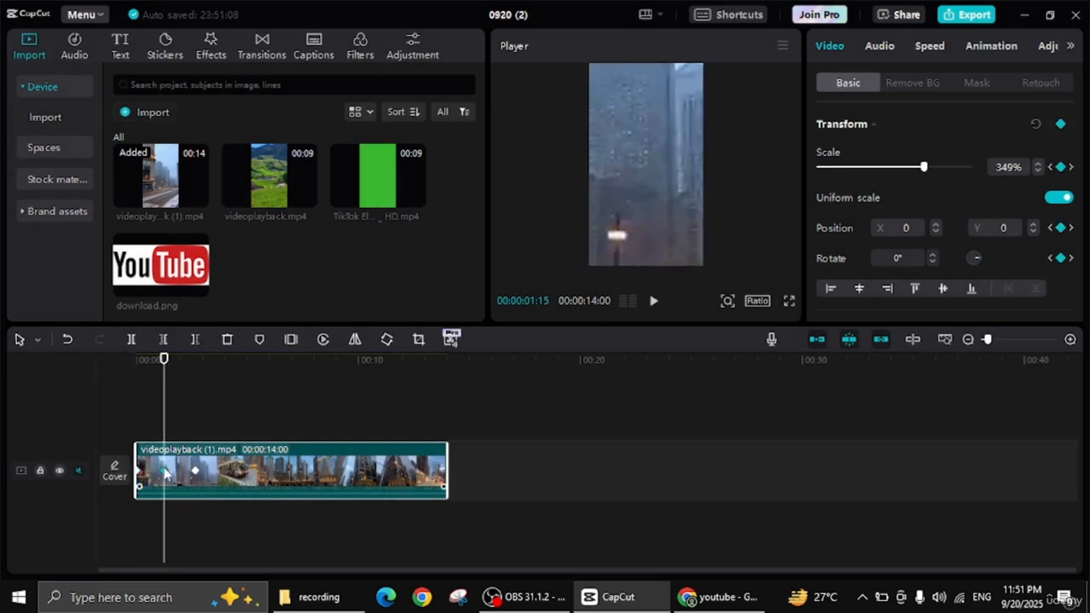
right_click(165, 473)
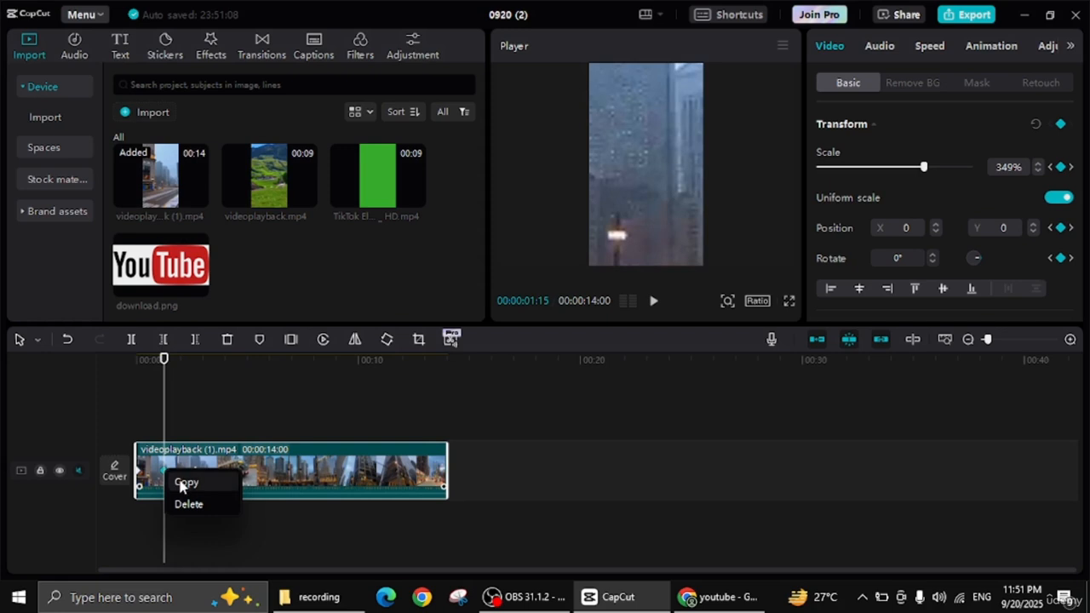
left_click(186, 483)
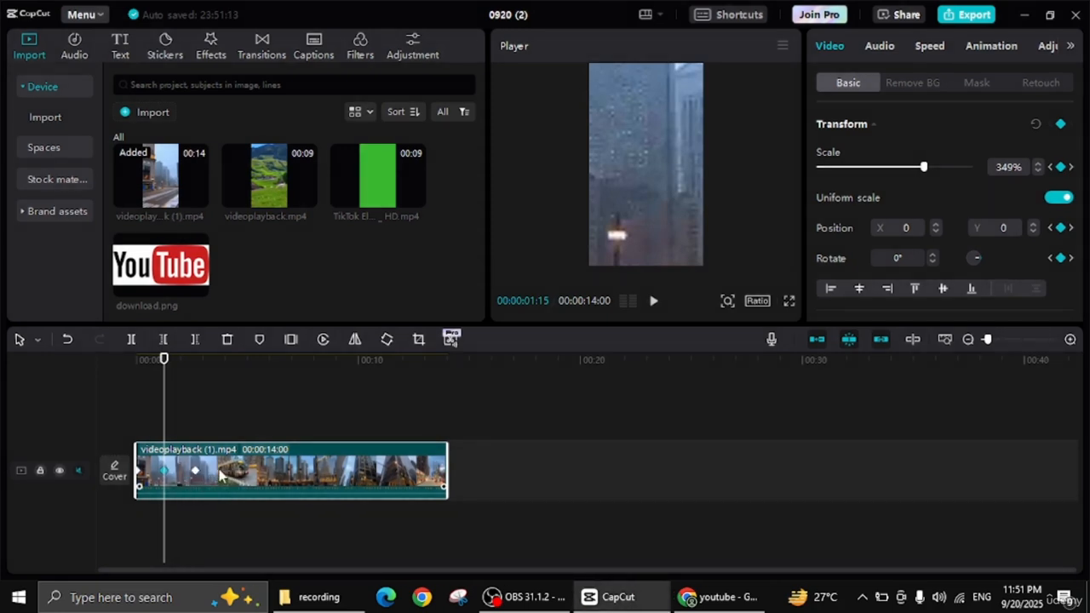
left_click(214, 359)
mouse_move(215, 367)
left_mouse_down()
mouse_move(251, 366)
mouse_move(139, 372)
mouse_move(214, 373)
left_mouse_up()
left_click(164, 397)
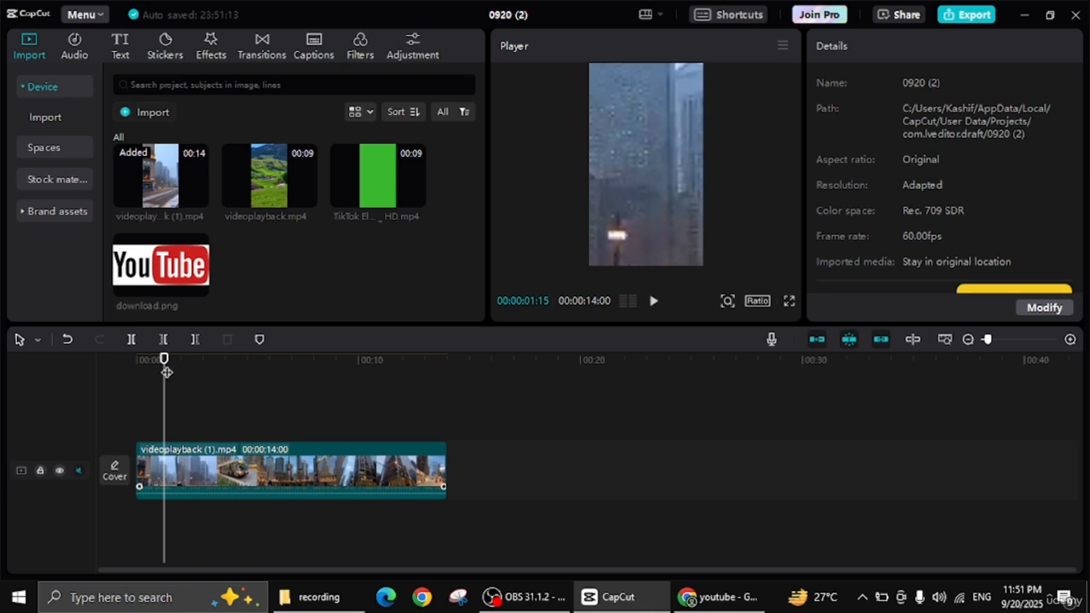
left_click(192, 473)
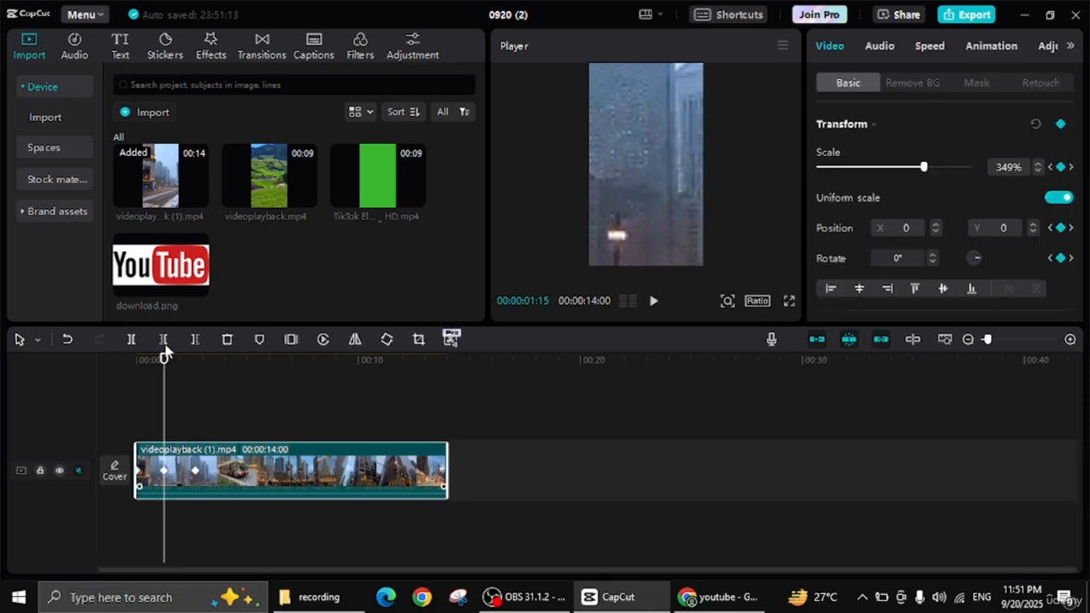
Step: Move the clip's second keyframe closer to the third one, to 00:00:01:30
left_click_drag(162, 361, 71, 365)
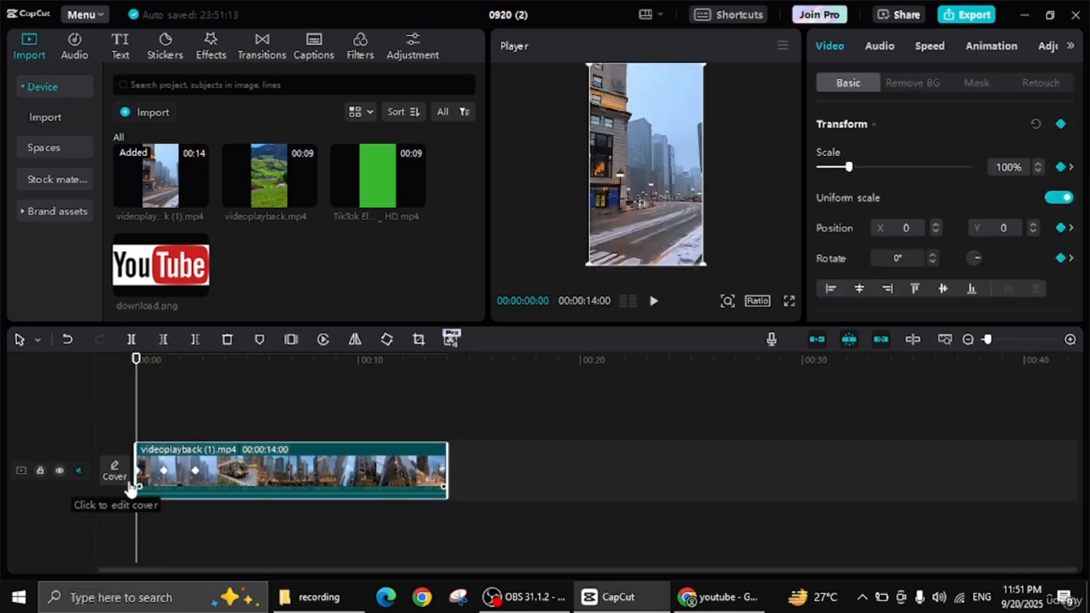
left_click(164, 471)
left_click(157, 473)
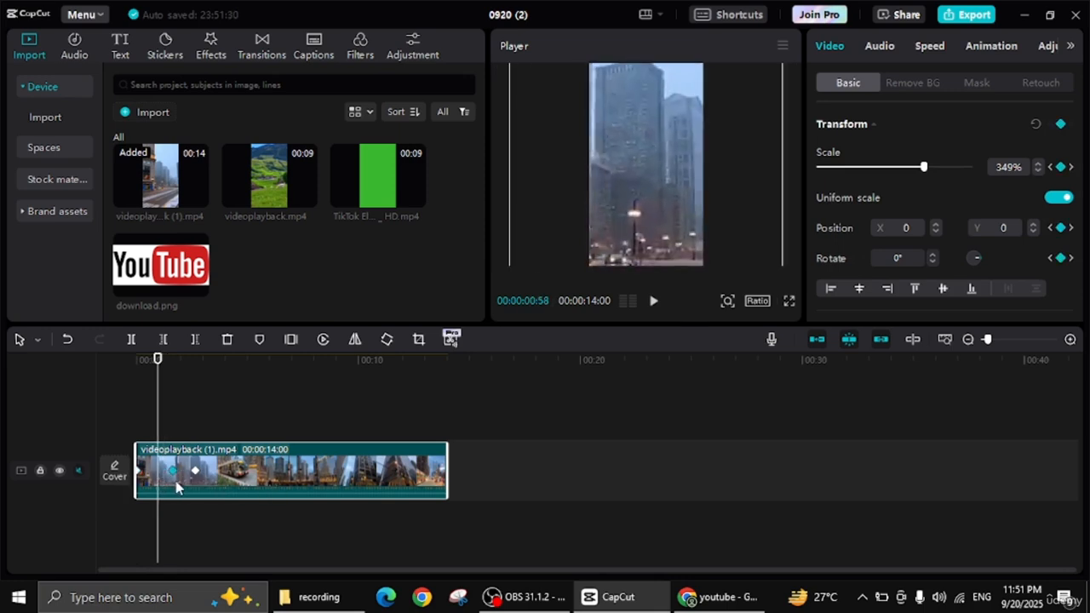
mouse_move(157, 486)
left_mouse_down()
mouse_move(181, 486)
mouse_move(169, 485)
left_mouse_up()
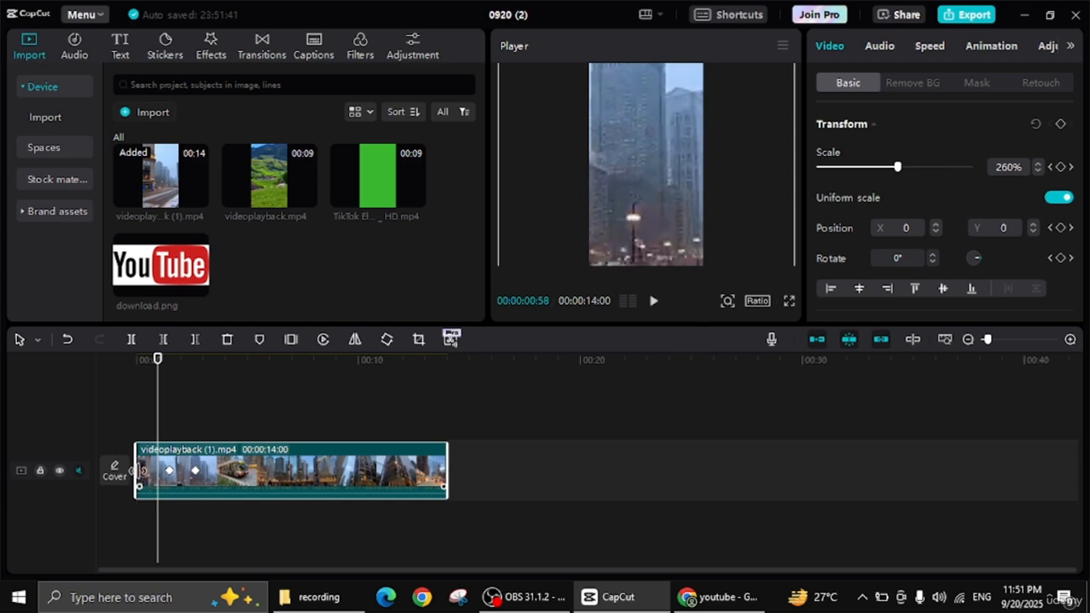
Step: Set the clip's scale to 128% at the second keyframe, at 00:00:01:30
left_click(170, 471)
right_click(170, 476)
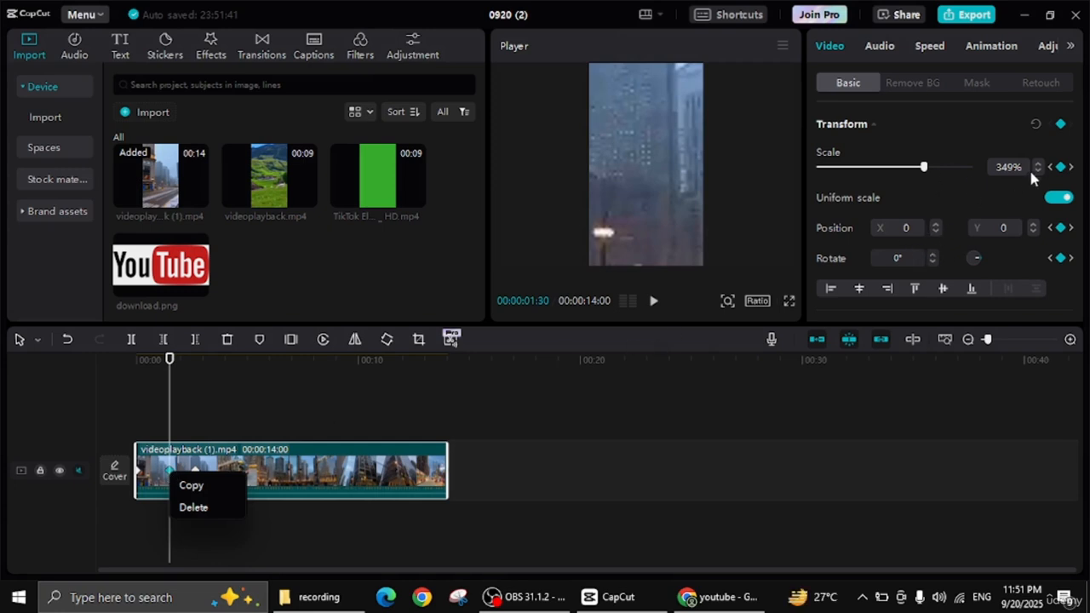
left_click(1082, 136)
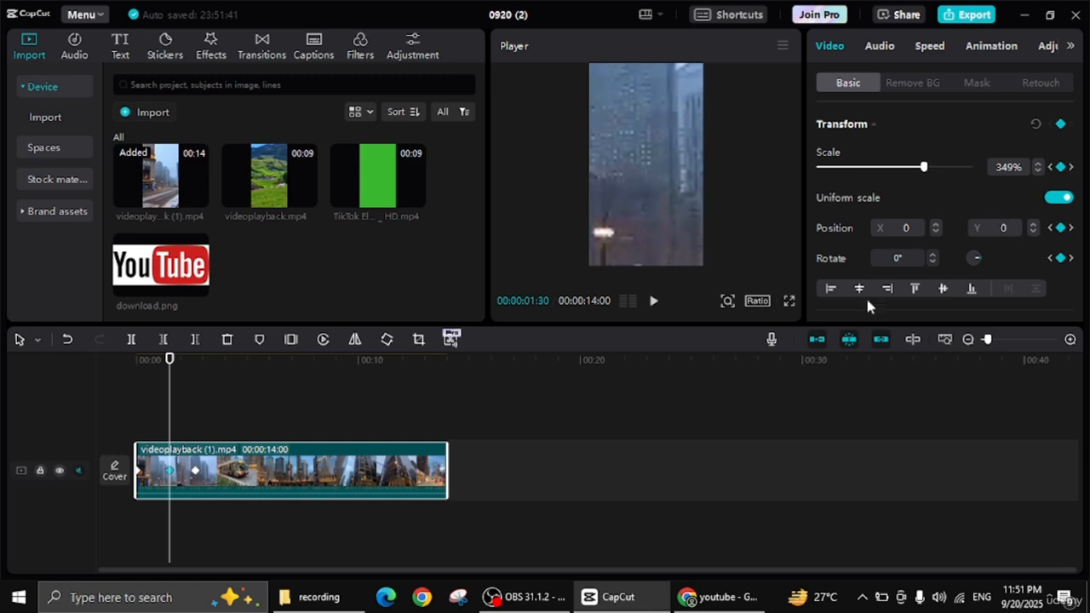
left_click(879, 174)
left_click_drag(879, 173, 846, 176)
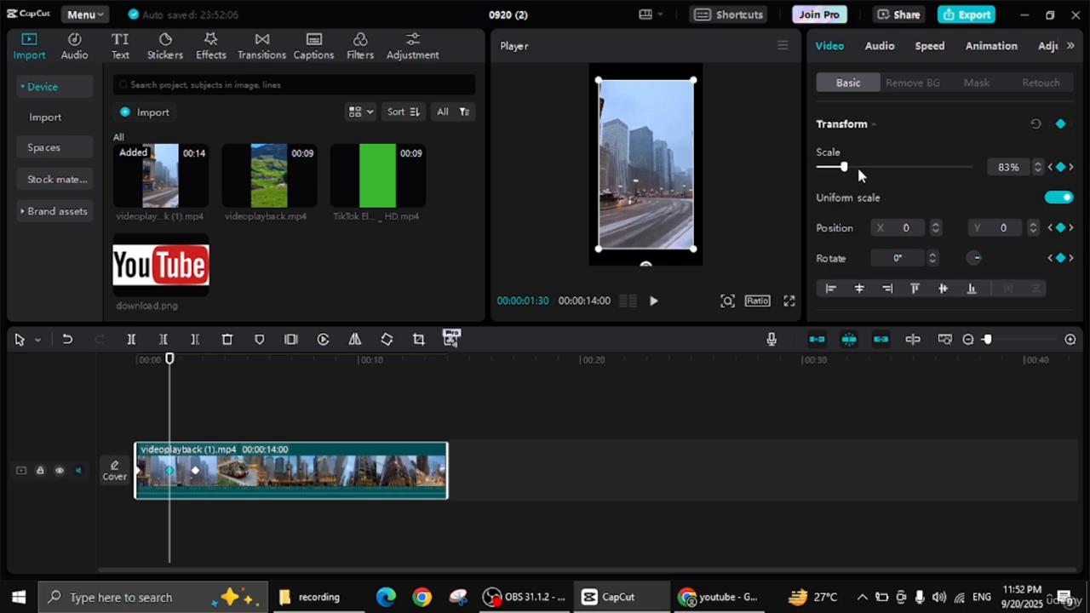
left_click(859, 170)
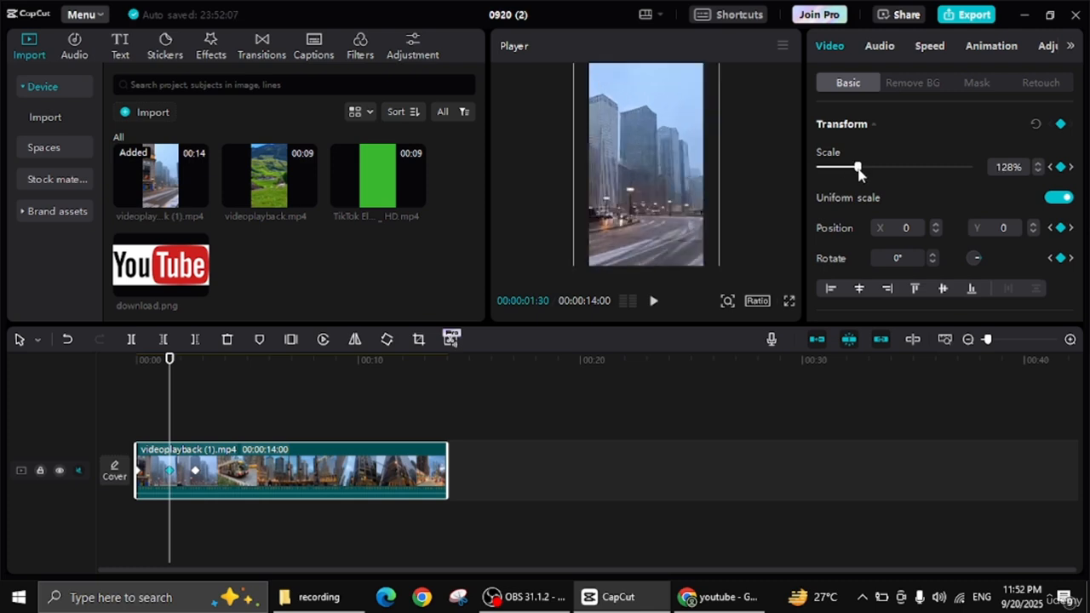